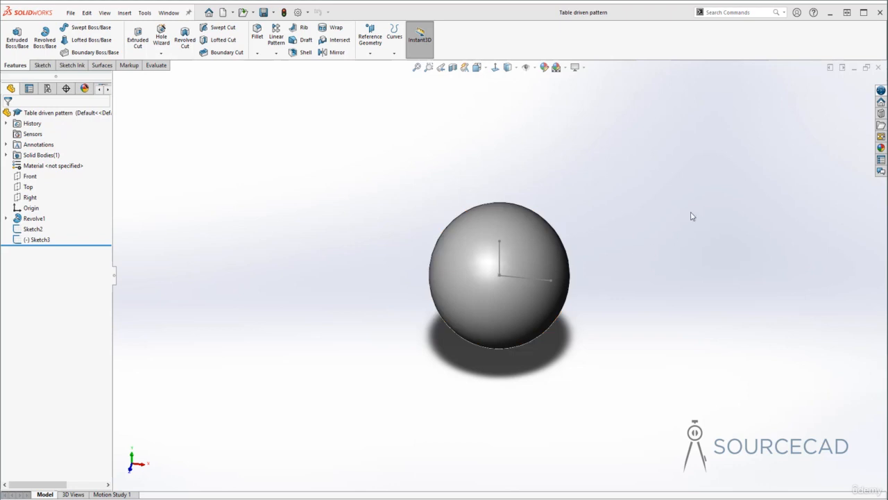
# - Open the Table-pattern text file on the desktop, examine its coordinate pairs, and close it
pyautogui.click(832, 17)
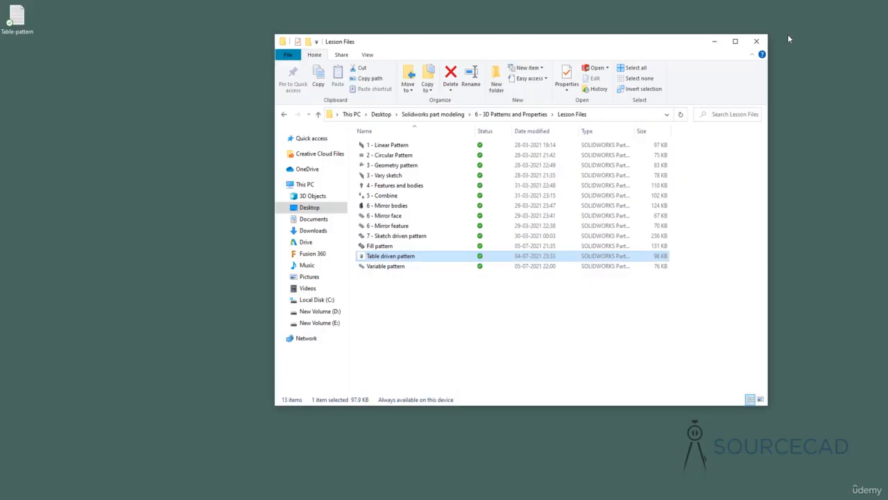
pyautogui.click(755, 40)
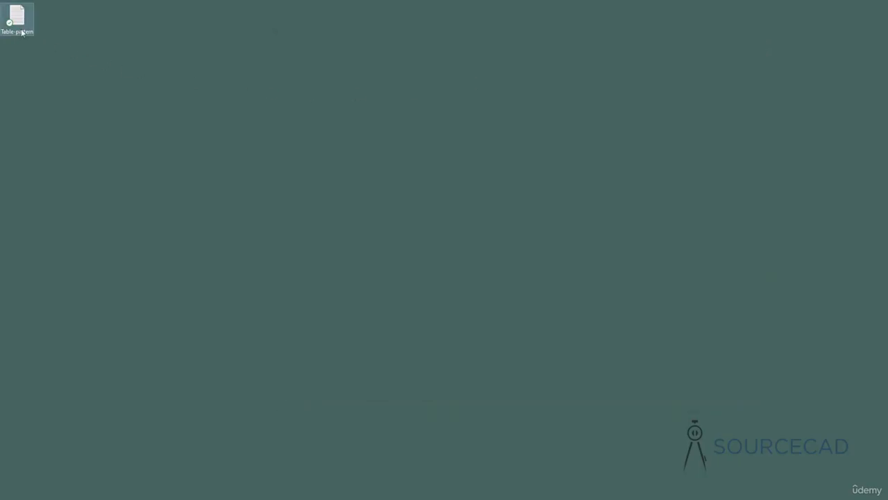
pyautogui.doubleClick(20, 21)
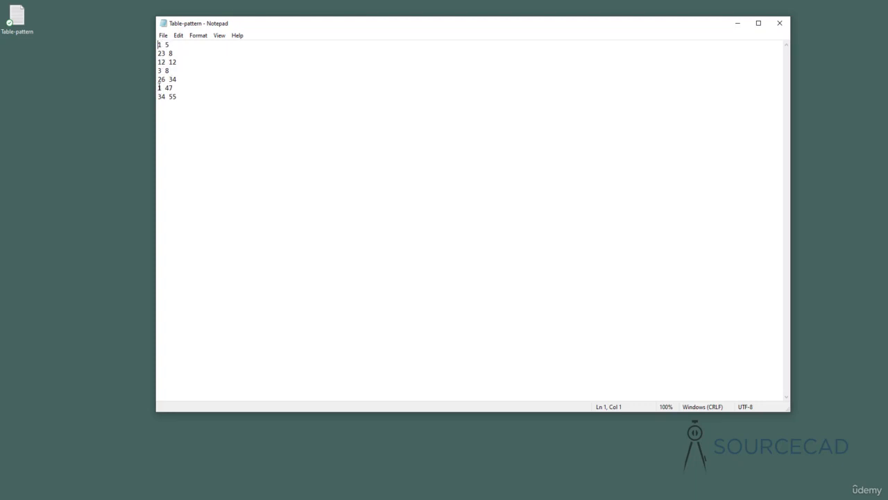
pyautogui.moveTo(161, 44); pyautogui.dragTo(165, 44)
pyautogui.click(779, 23)
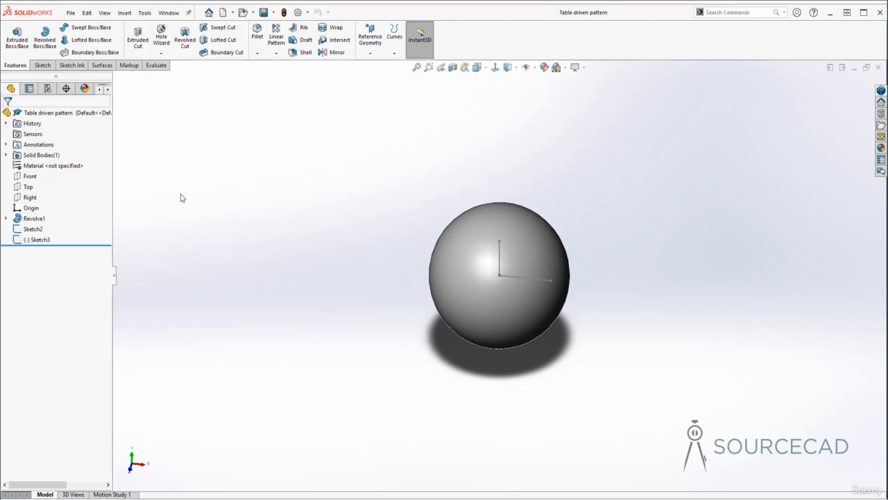
# - Create a coordinate system at the sphere's centre point, with the horizontal sketch line as X axis and the vertical line as Y axis
pyautogui.click(370, 54)
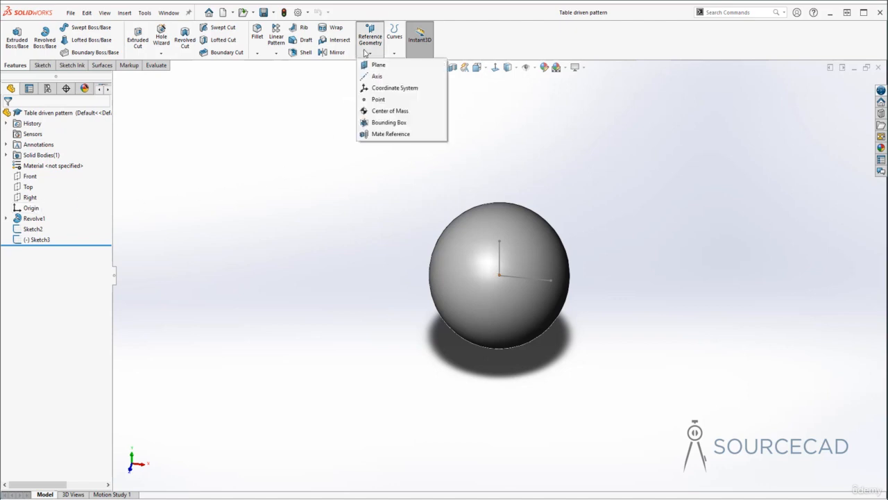
pyautogui.click(394, 88)
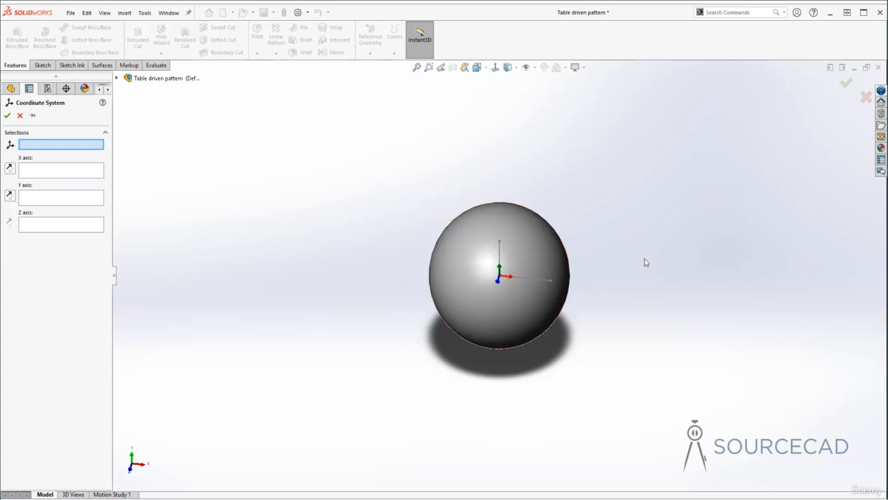
pyautogui.click(498, 276)
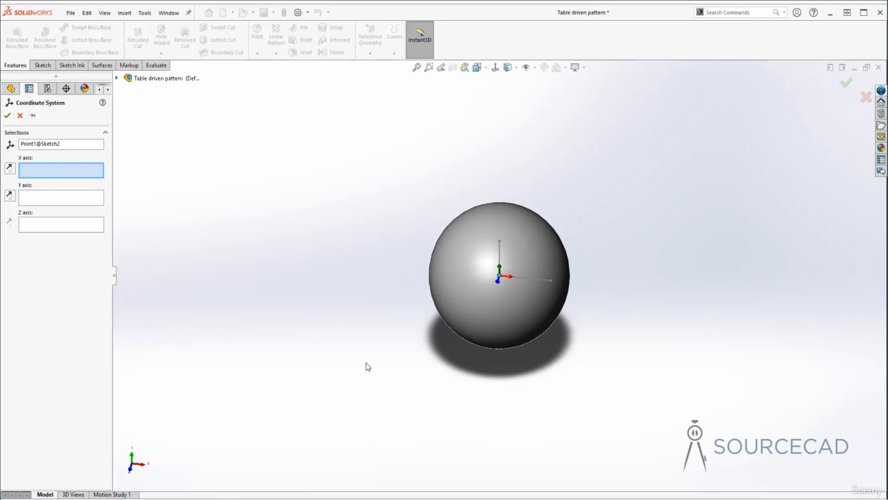
pyautogui.click(532, 278)
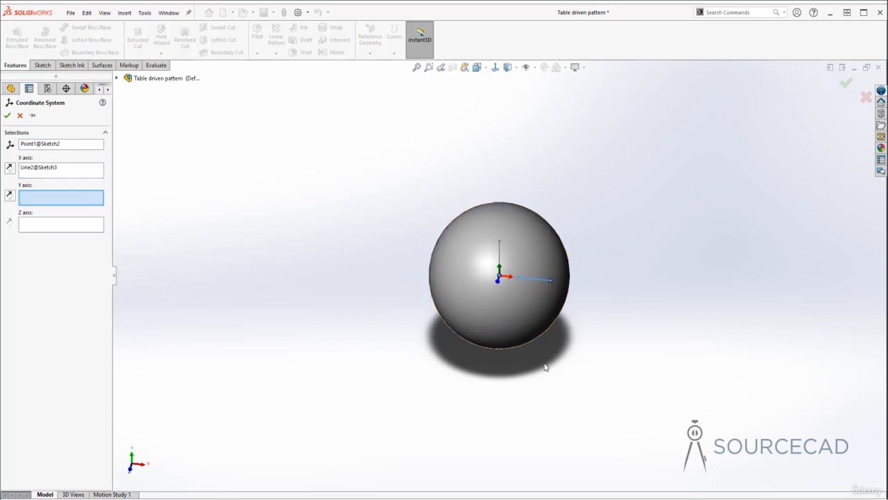
pyautogui.click(498, 255)
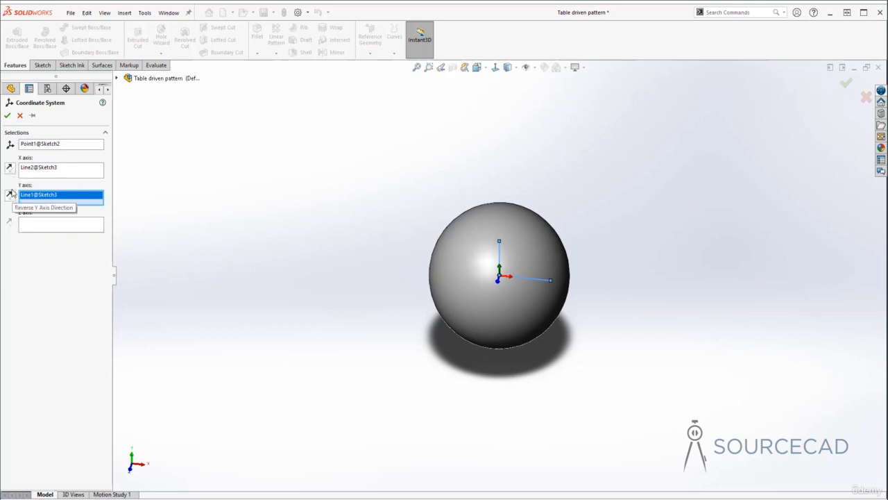
pyautogui.click(8, 117)
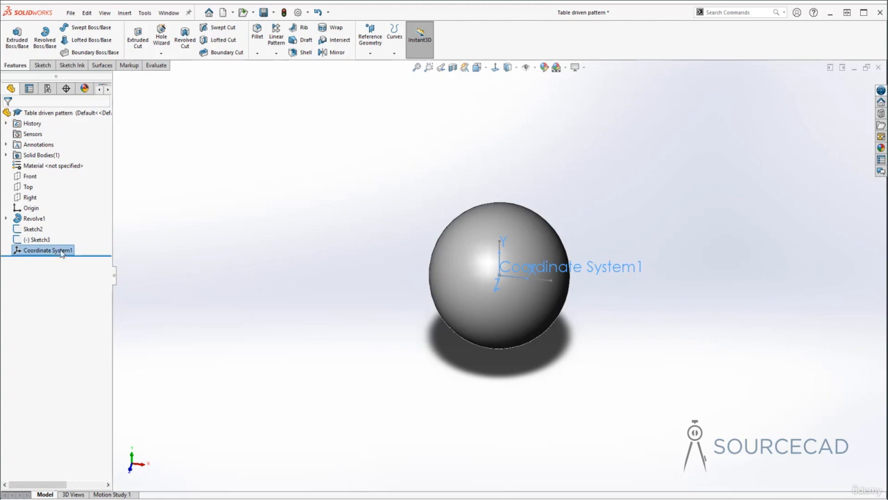
pyautogui.click(415, 183)
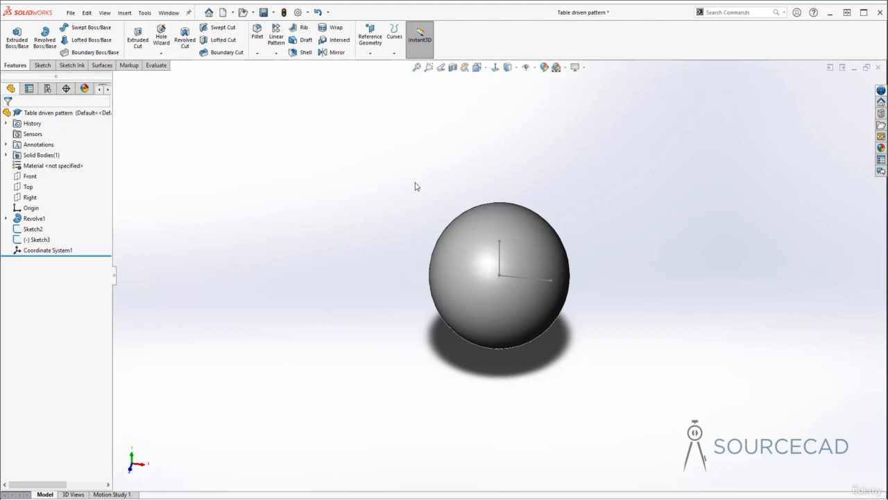
# - Start a Table Driven Pattern and load its point coordinates from the desktop text file Table-pattern.txt
pyautogui.click(276, 54)
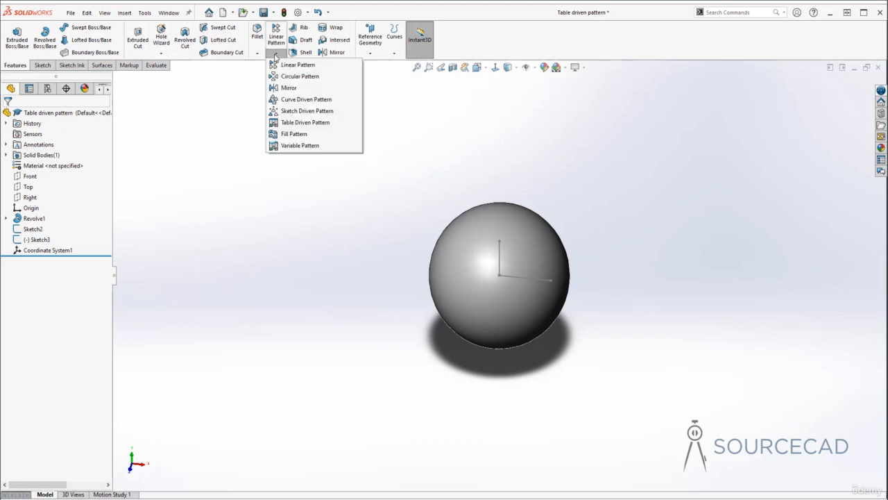
pyautogui.click(305, 122)
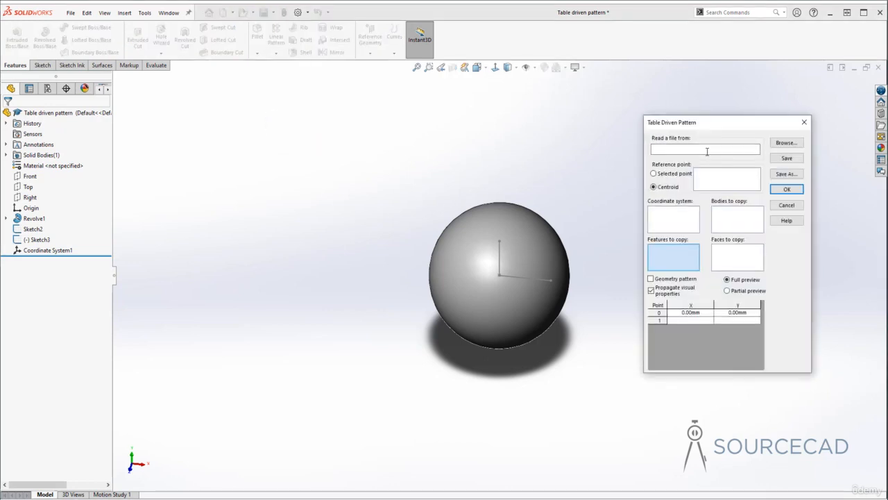
pyautogui.click(786, 142)
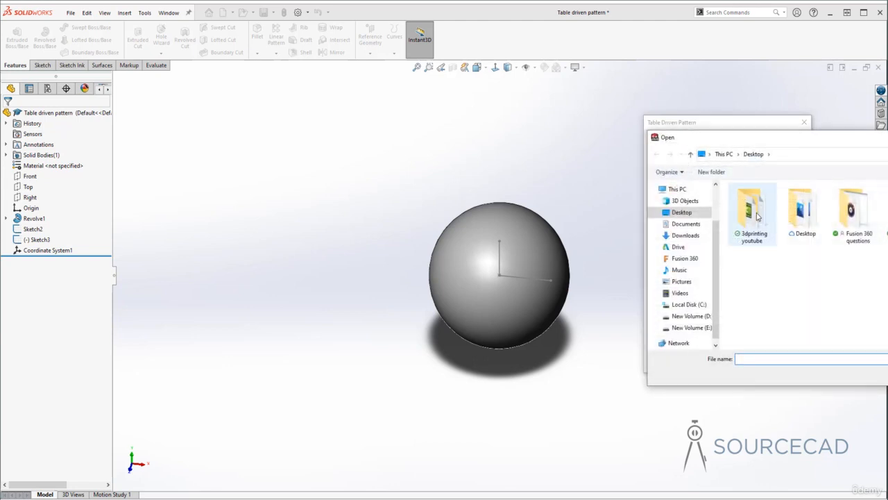
pyautogui.moveTo(784, 140); pyautogui.dragTo(355, 121)
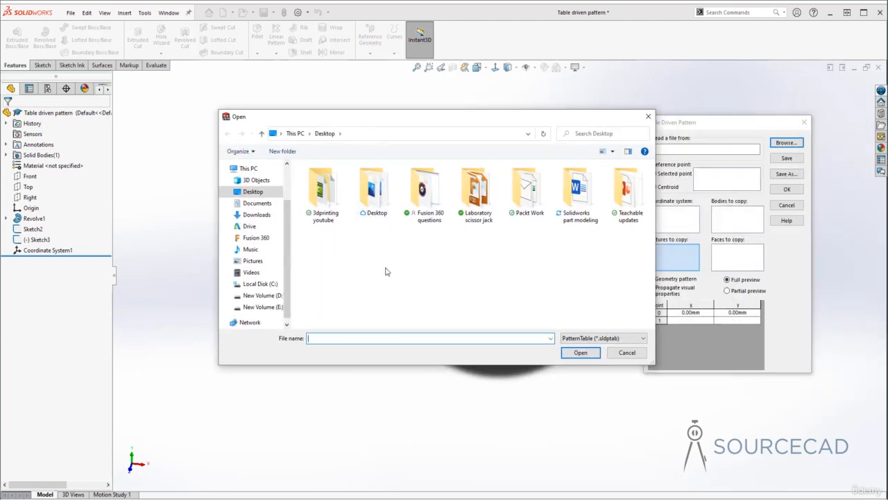
pyautogui.click(267, 202)
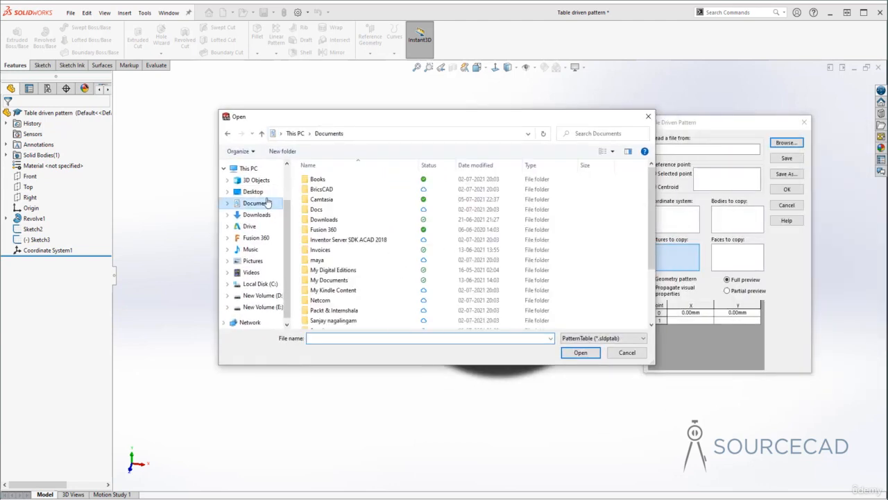
pyautogui.click(253, 191)
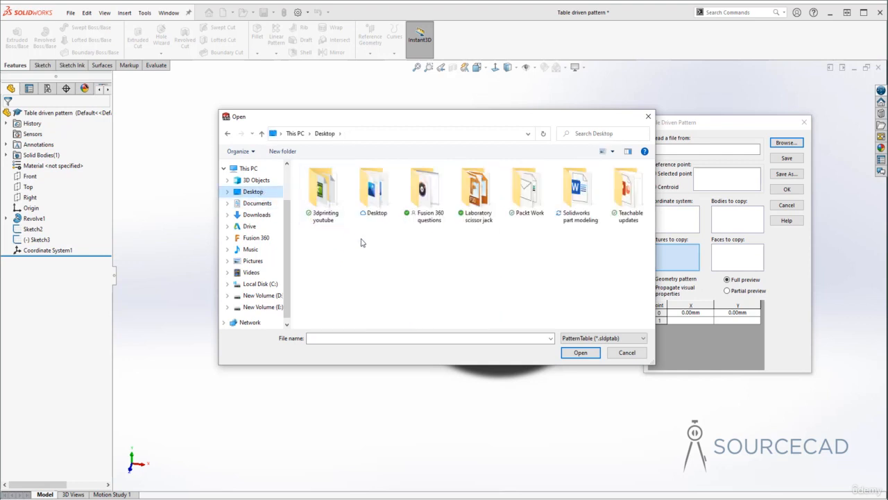
pyautogui.click(600, 340)
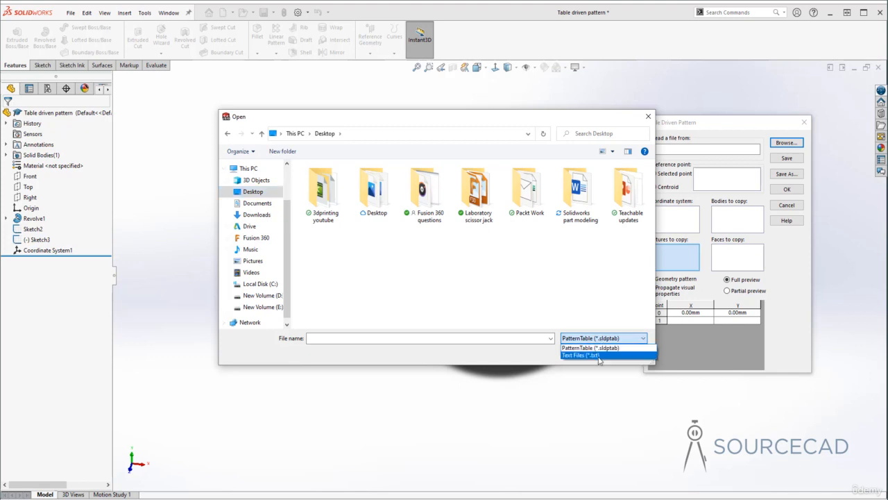
pyautogui.click(600, 354)
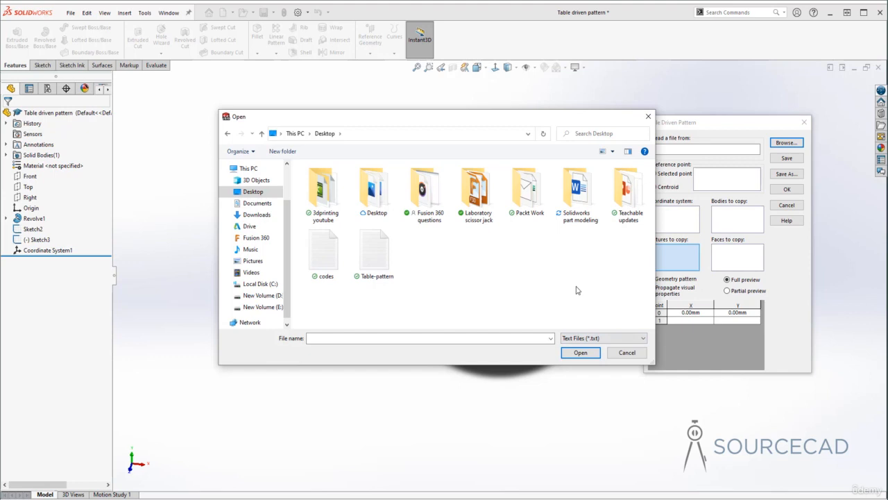
pyautogui.click(370, 260)
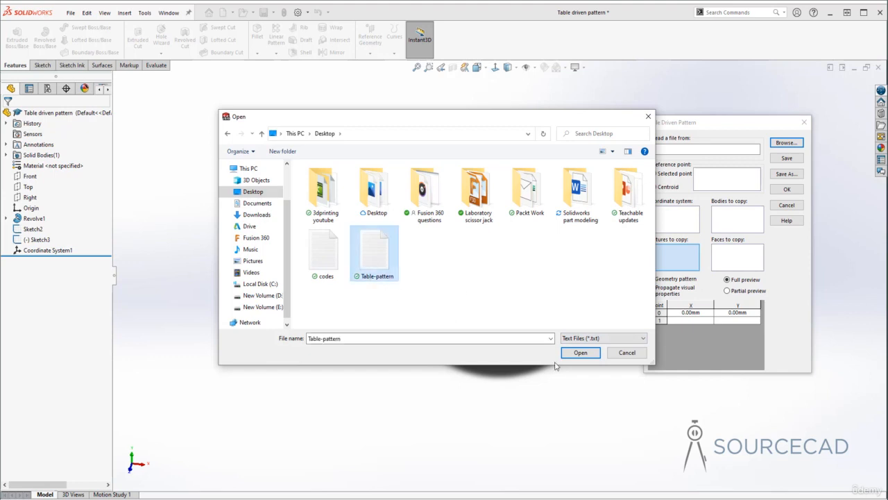
pyautogui.click(580, 353)
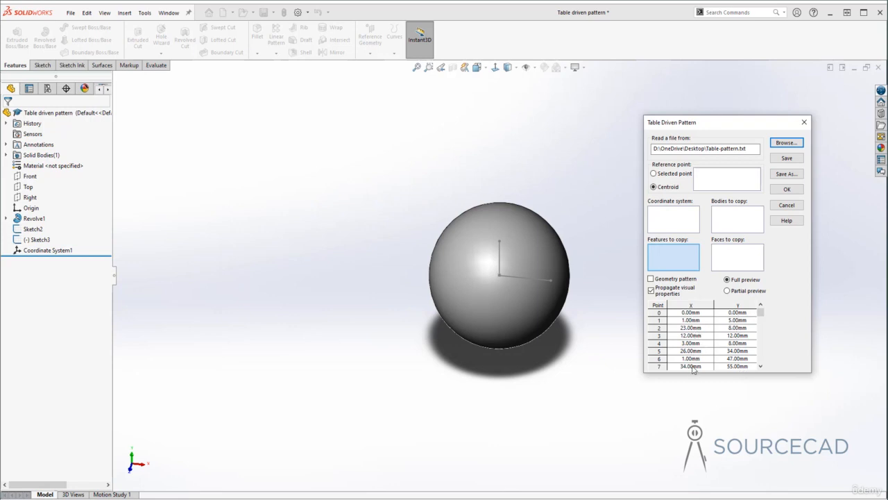
pyautogui.click(762, 367)
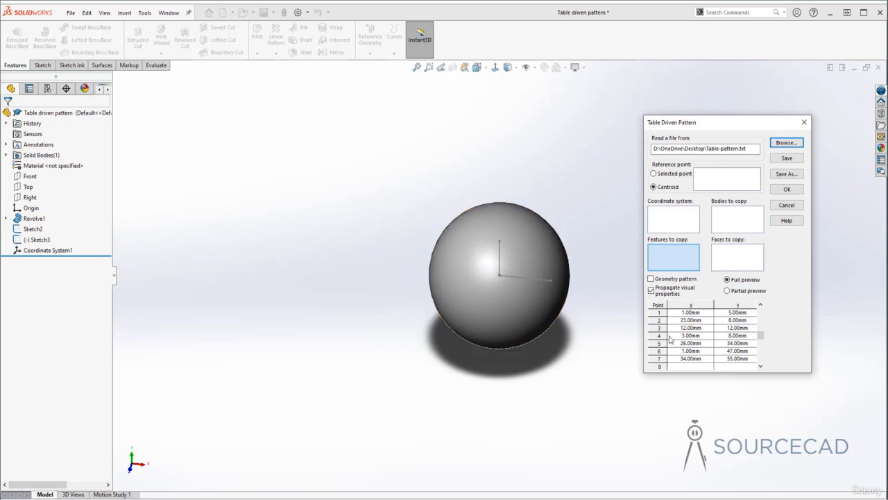
pyautogui.moveTo(761, 334); pyautogui.dragTo(765, 317)
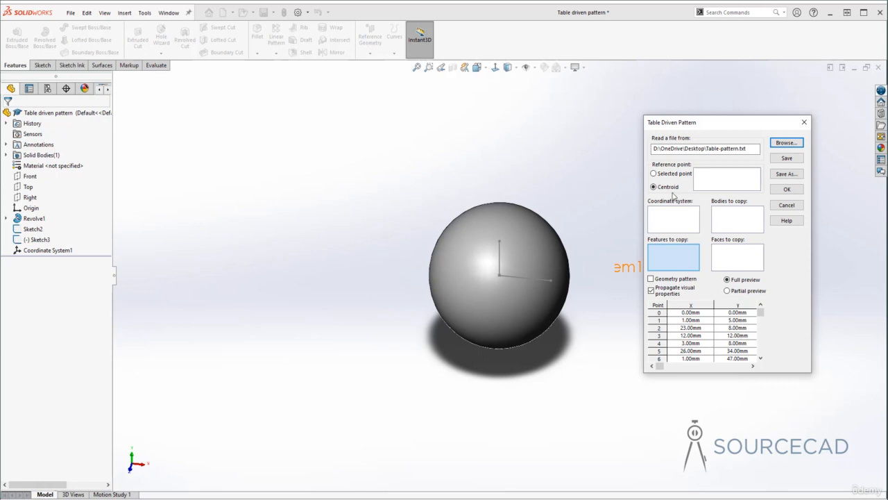
# - Assign Coordinate System1 as the pattern's coordinate system and the sphere as the body to copy
pyautogui.click(654, 174)
pyautogui.click(671, 224)
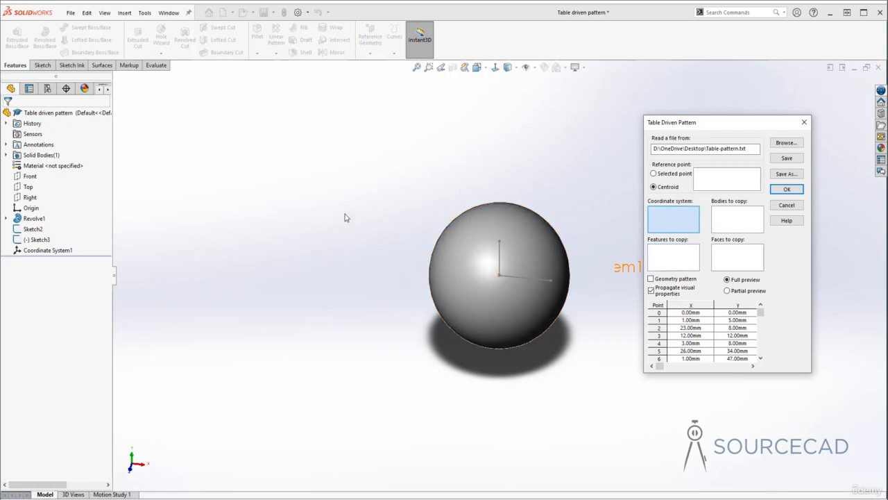
pyautogui.click(59, 250)
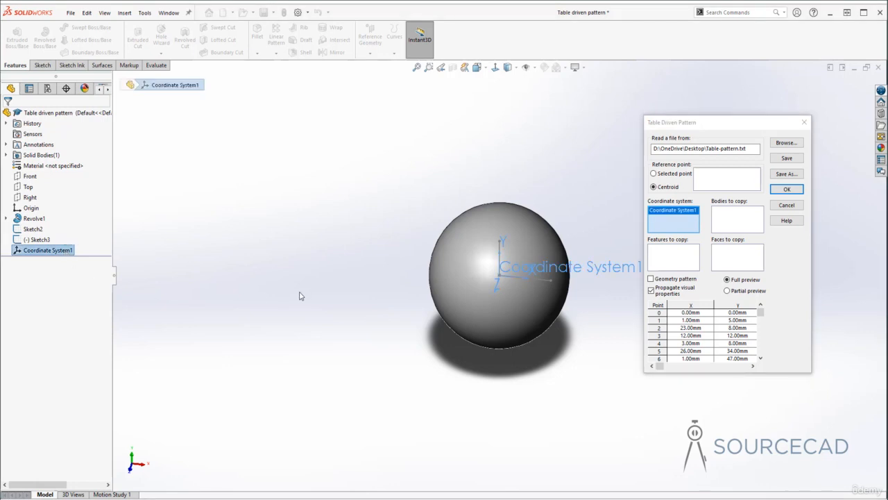
pyautogui.click(730, 223)
pyautogui.click(513, 235)
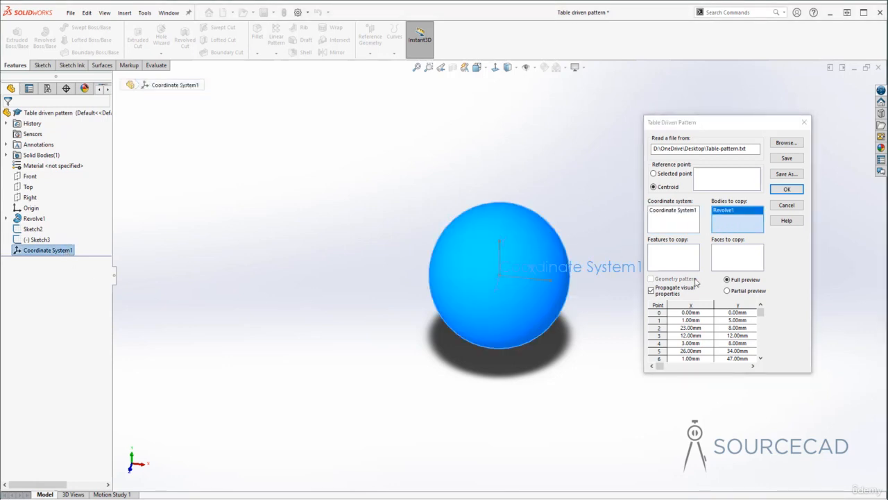
pyautogui.click(680, 258)
pyautogui.click(737, 259)
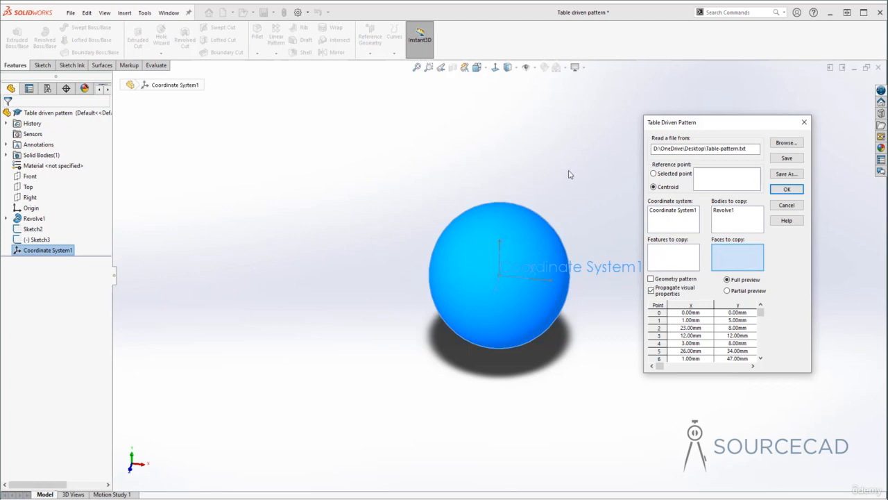
# - Reactivate the bodies selection for the sphere and create the table driven pattern
pyautogui.scroll(-5, 569, 174)
pyautogui.scroll(6, 486, 264)
pyautogui.scroll(5, 477, 280)
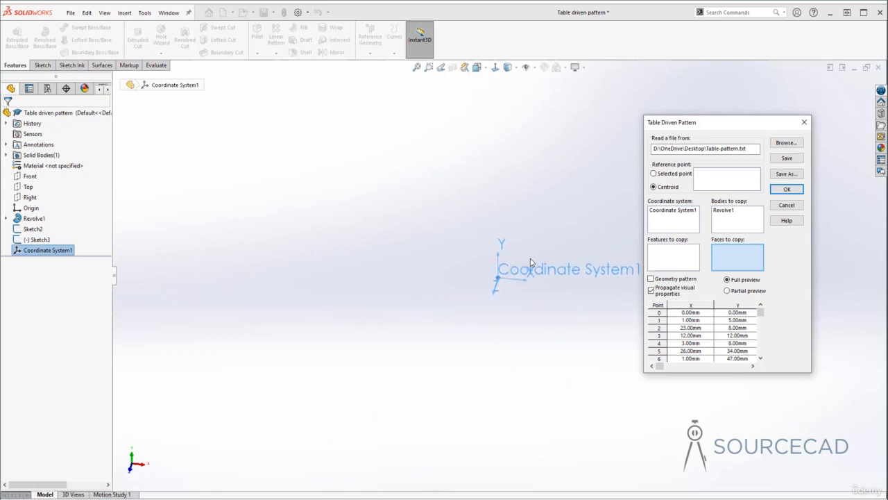
pyautogui.keyDown('ctrl'); pyautogui.moveTo(563, 223); pyautogui.dragTo(469, 264, button='middle'); pyautogui.keyUp('ctrl')
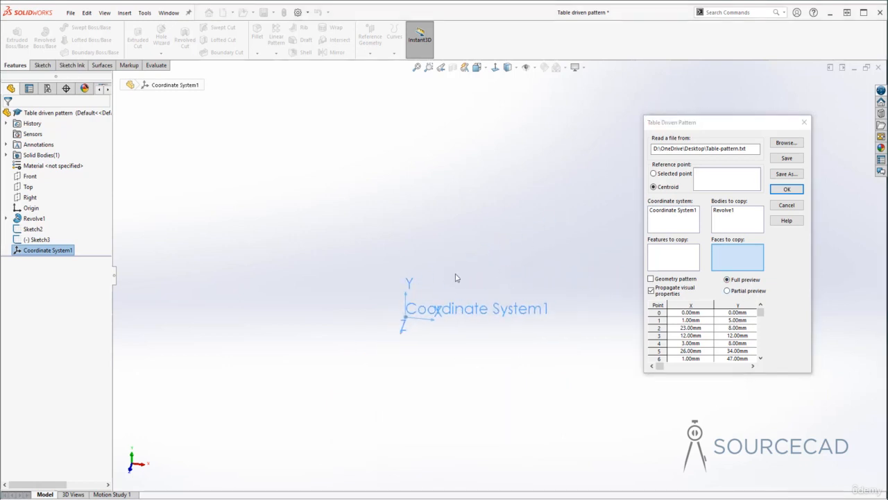
pyautogui.scroll(-3, 461, 284)
pyautogui.moveTo(334, 344); pyautogui.dragTo(440, 281, button='middle')
pyautogui.click(789, 190)
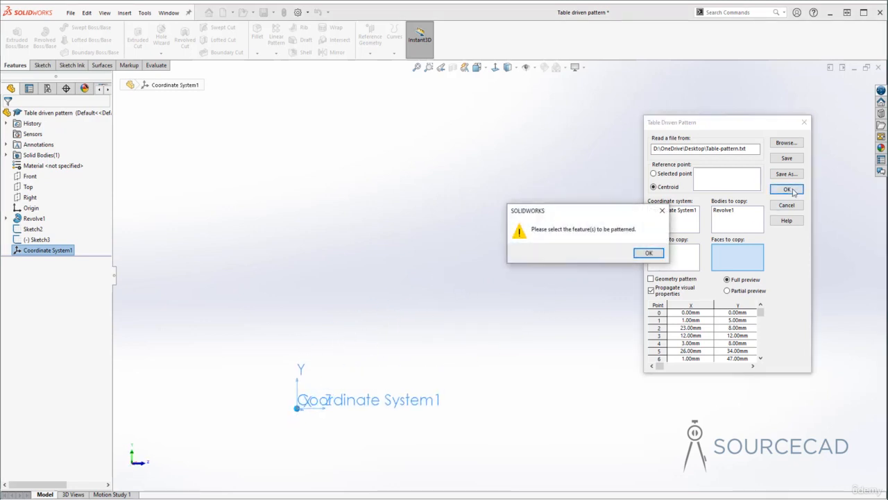
pyautogui.click(564, 239)
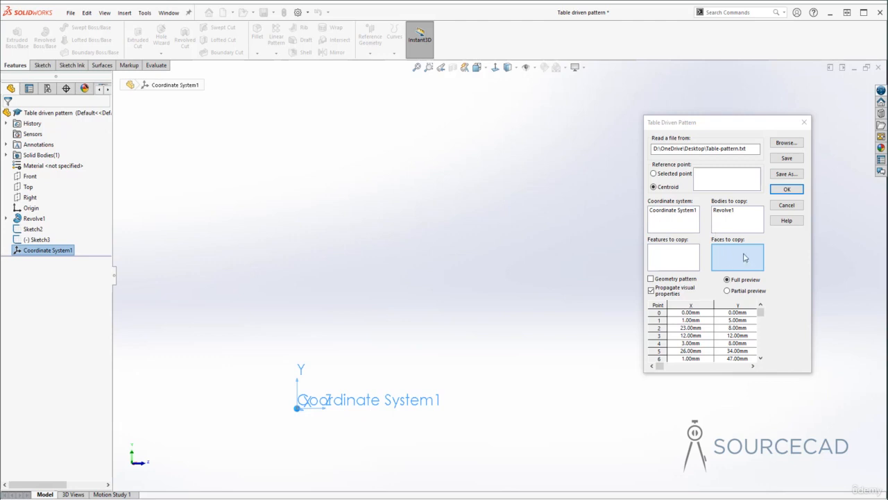
pyautogui.click(734, 219)
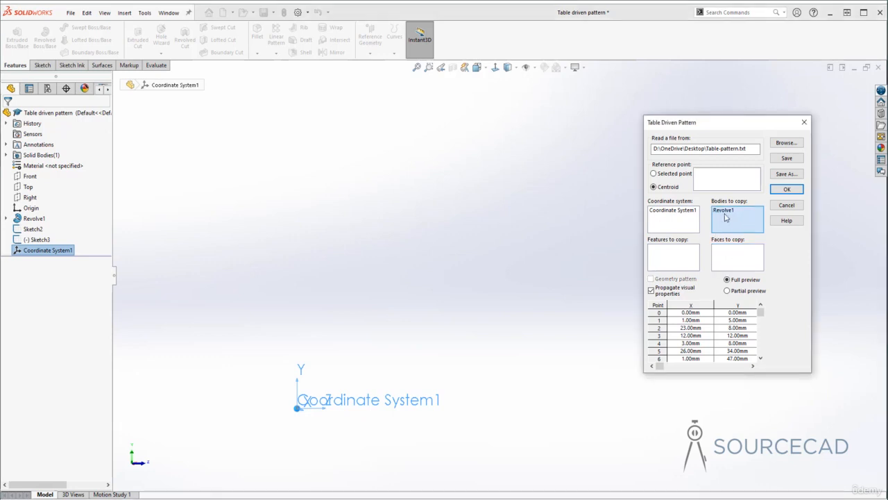
pyautogui.click(784, 190)
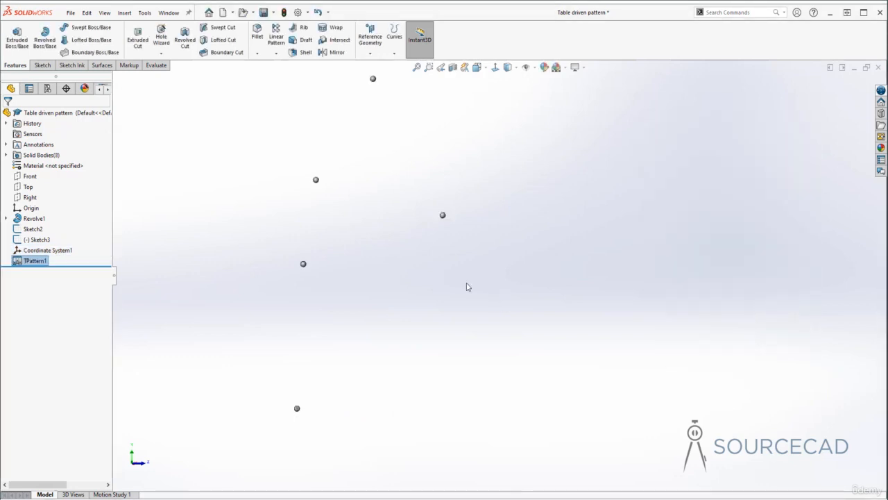
# - Edit Sketch1 under Revolve1, set the sphere profile's diameter to 5 mm, and exit the sketch
pyautogui.scroll(3, 400, 230)
pyautogui.moveTo(442, 260); pyautogui.dragTo(419, 261, button='middle')
pyautogui.moveTo(462, 188); pyautogui.dragTo(474, 256, button='middle')
pyautogui.moveTo(474, 339); pyautogui.dragTo(460, 361, button='middle')
pyautogui.click(6, 217)
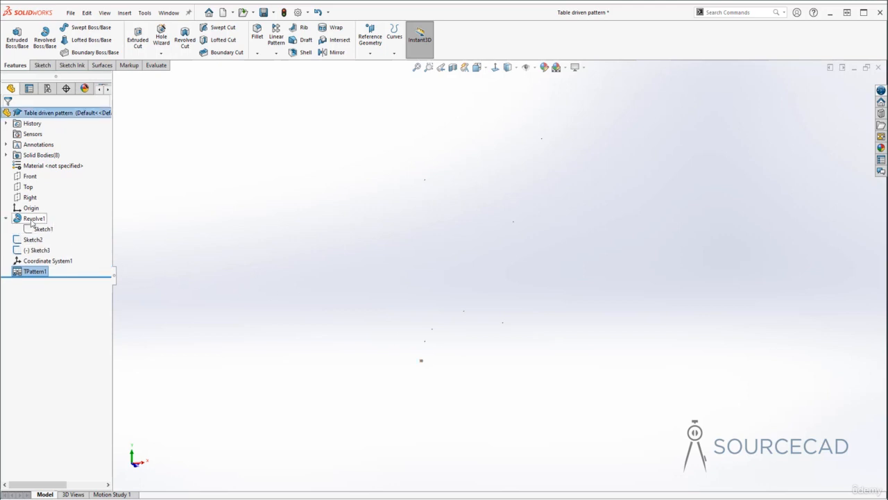
pyautogui.click(40, 229)
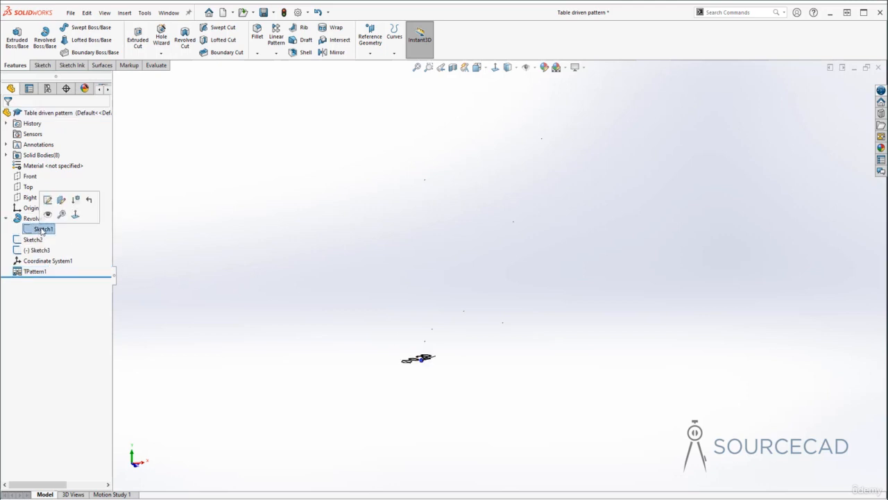
pyautogui.click(47, 199)
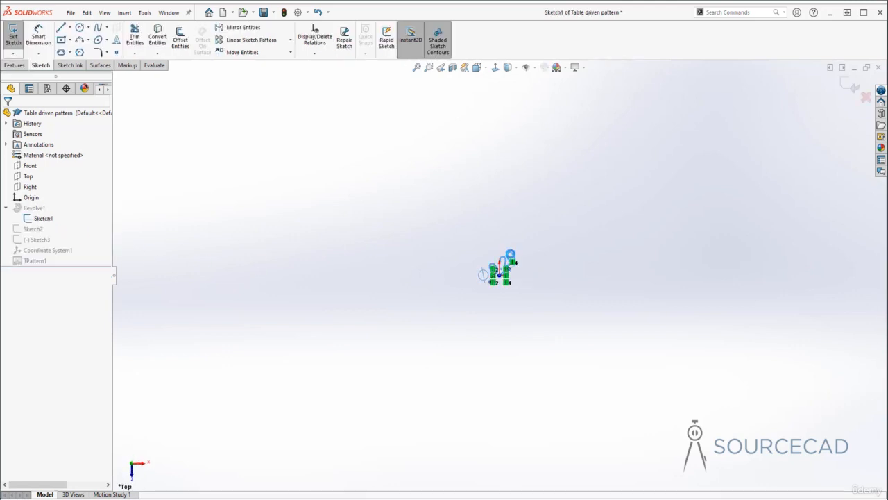
pyautogui.doubleClick(511, 254)
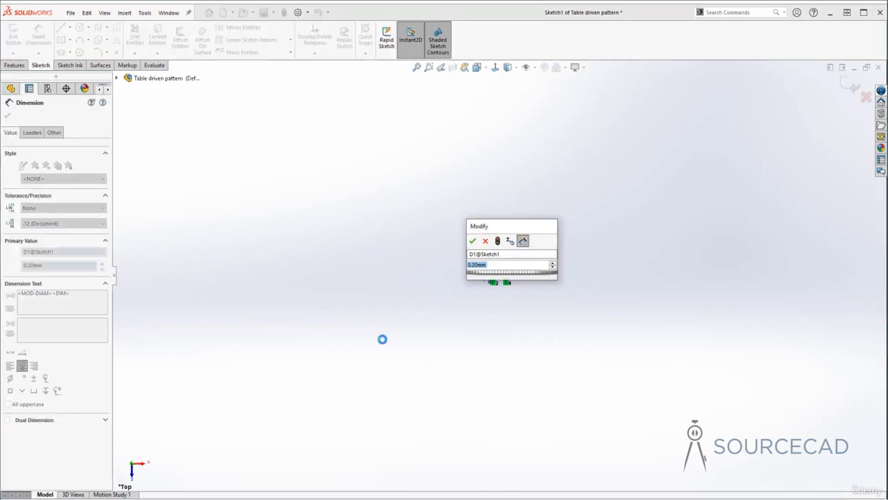
pyautogui.write('5')
pyautogui.click(471, 241)
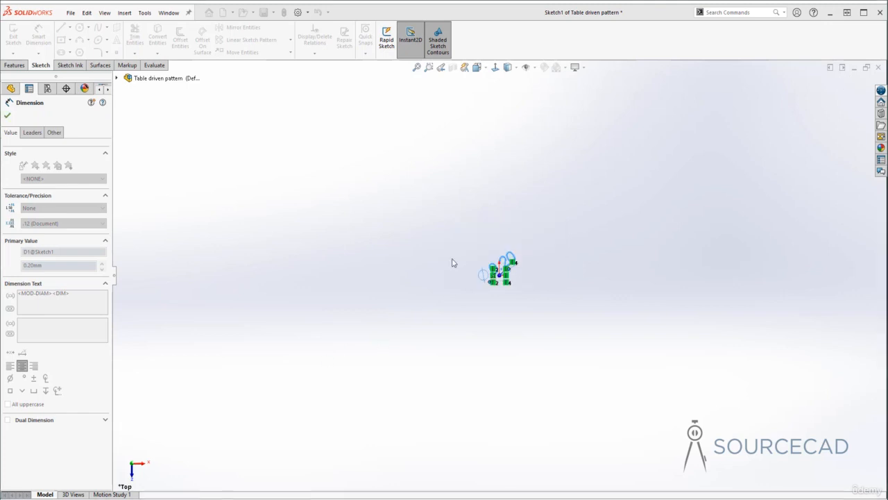
pyautogui.press('Escape')
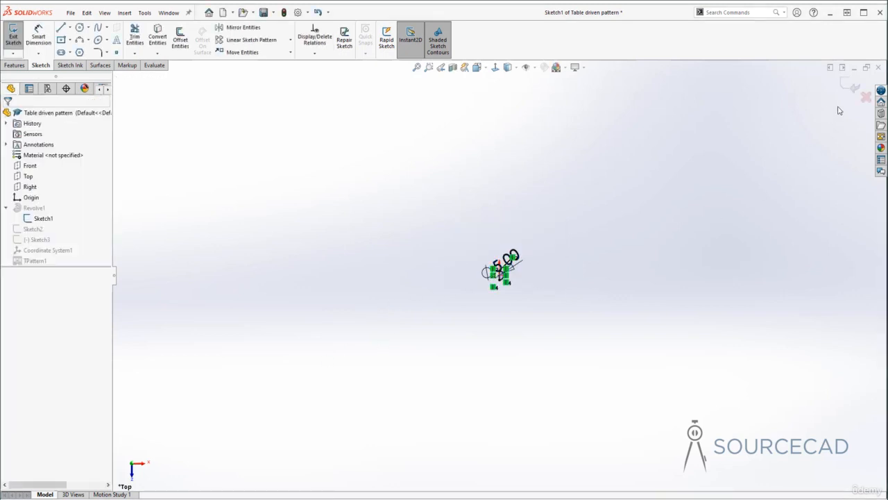
pyautogui.click(849, 84)
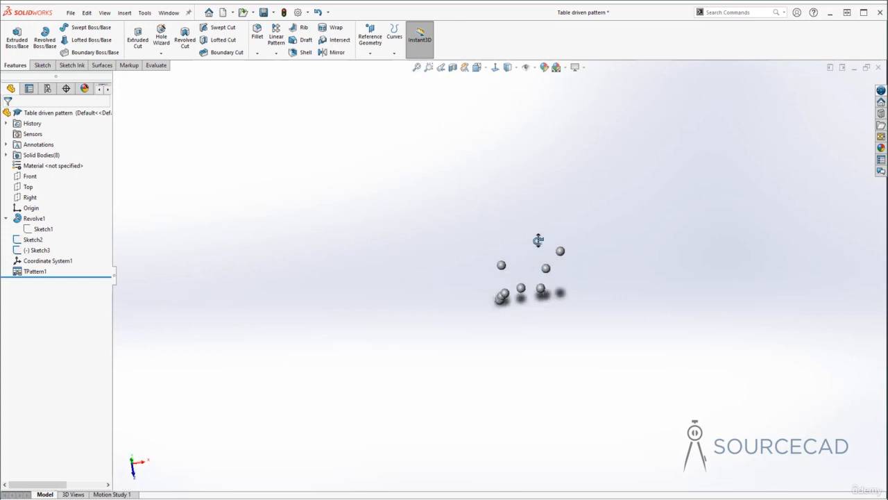
# - Edit the table driven pattern TPattern1, setting the Y coordinate of point 2 to 18 mm, and apply it
pyautogui.scroll(-5, 483, 293)
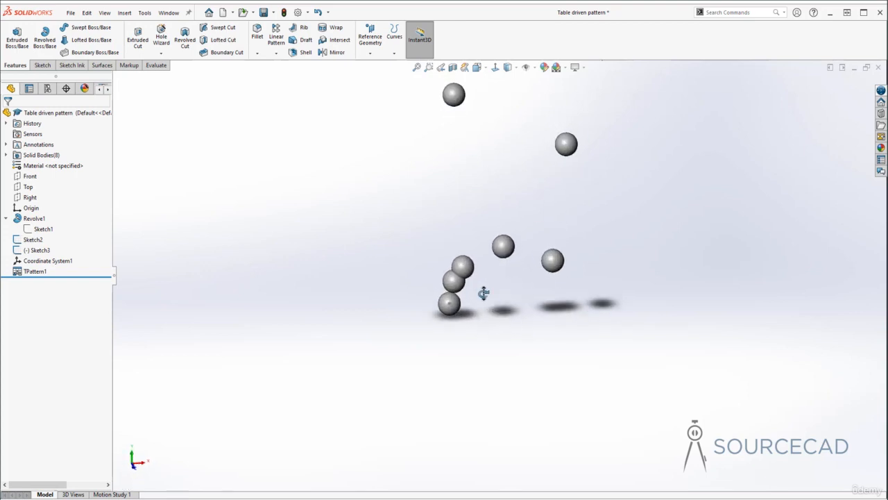
pyautogui.moveTo(484, 292); pyautogui.dragTo(518, 207, button='middle')
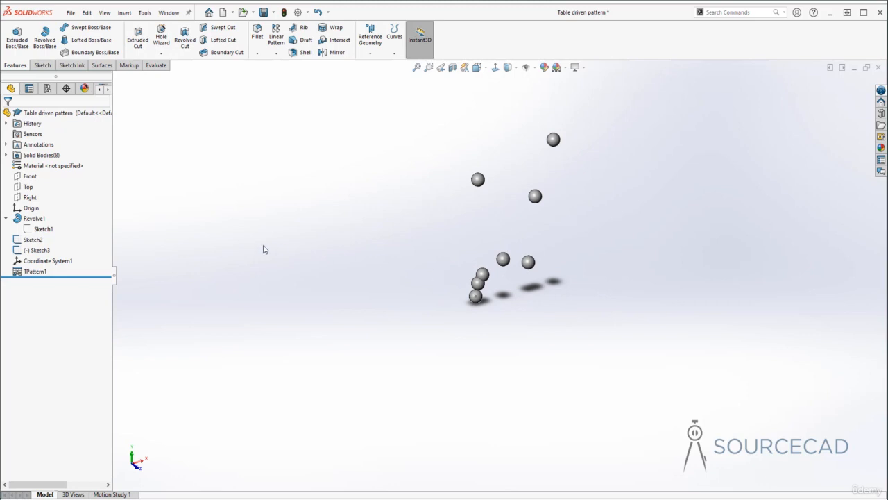
pyautogui.click(38, 271)
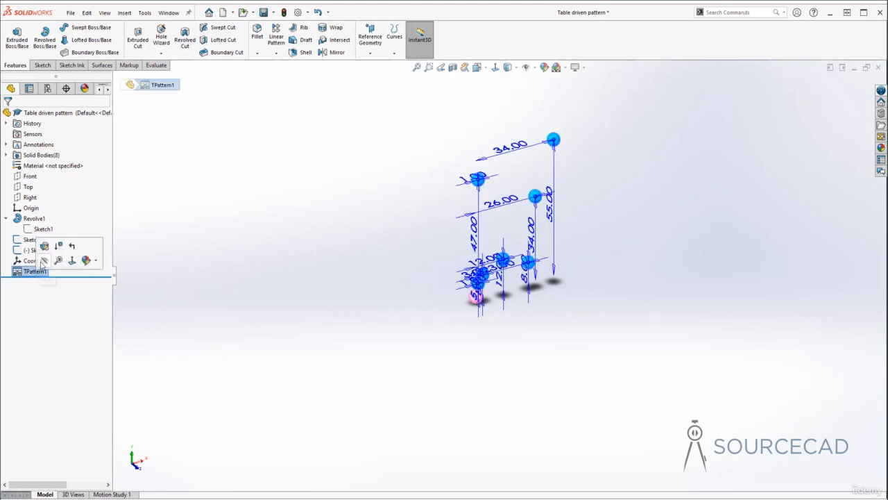
pyautogui.click(45, 246)
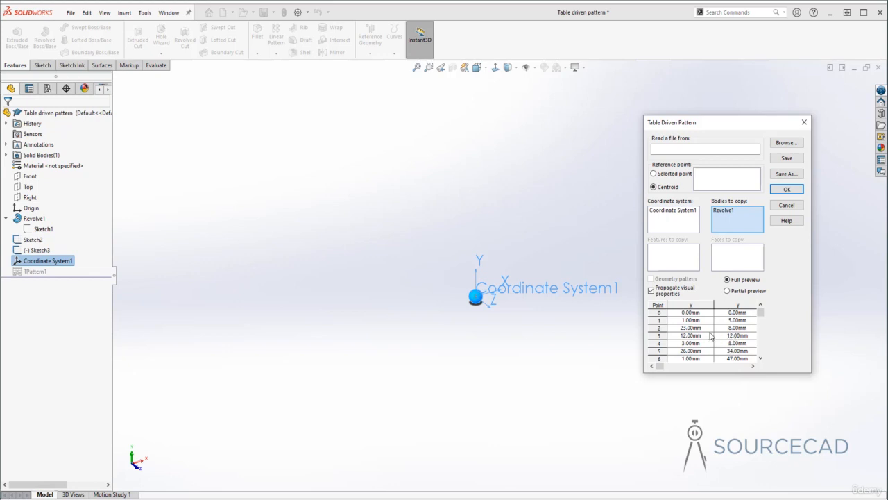
pyautogui.click(734, 329)
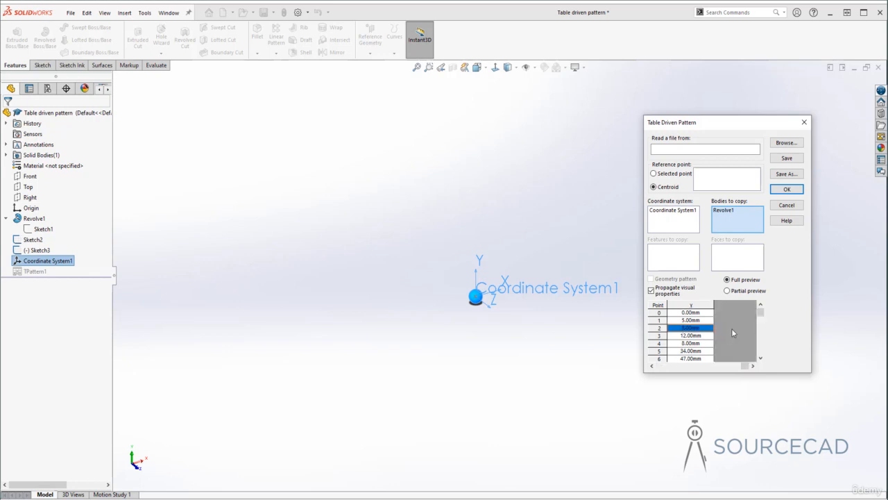
pyautogui.click(688, 330)
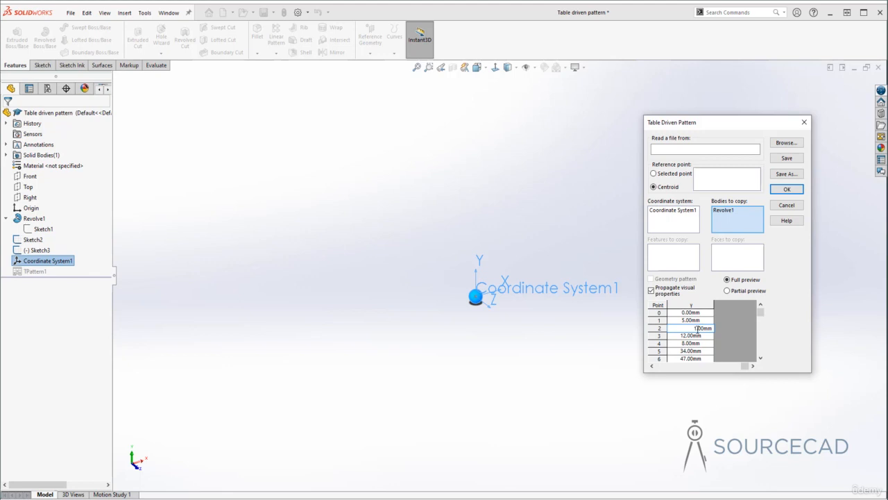
pyautogui.press('Return')
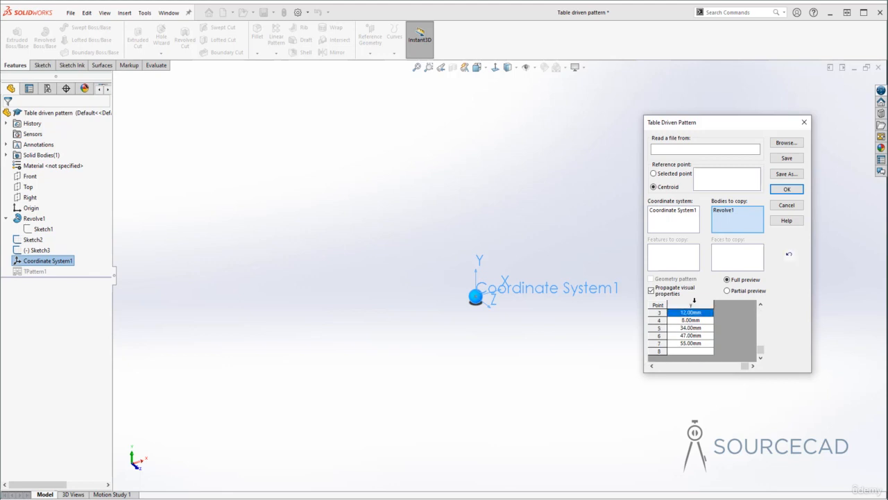
pyautogui.click(787, 189)
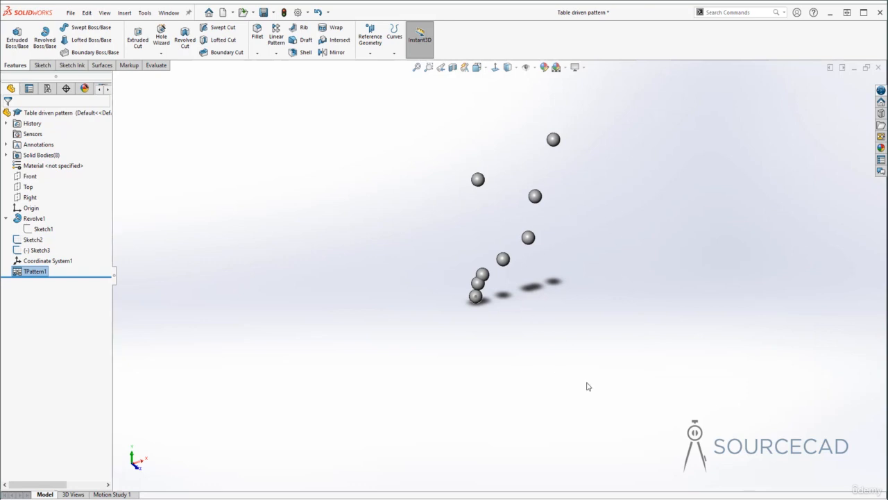
# - Show the dimensions of TPattern1 and set the 3 mm horizontal distance of the pattern instance to 6 mm, rebuilding the model
pyautogui.doubleClick(38, 271)
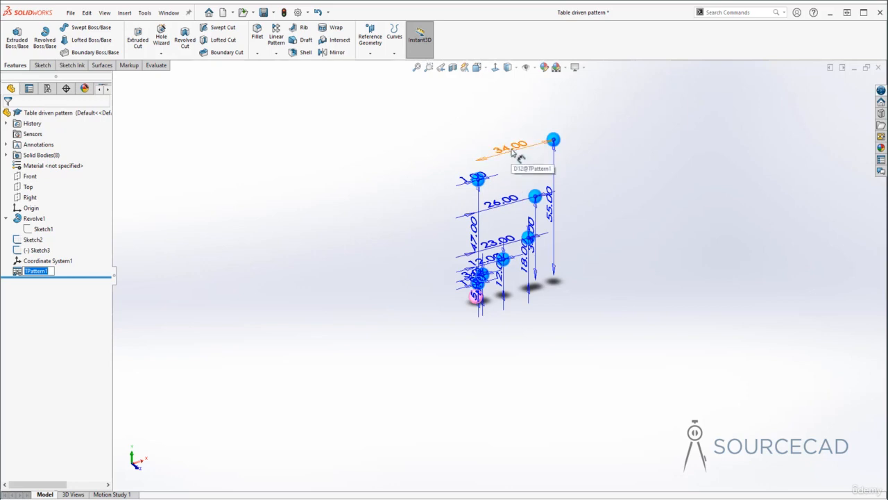
pyautogui.click(313, 237)
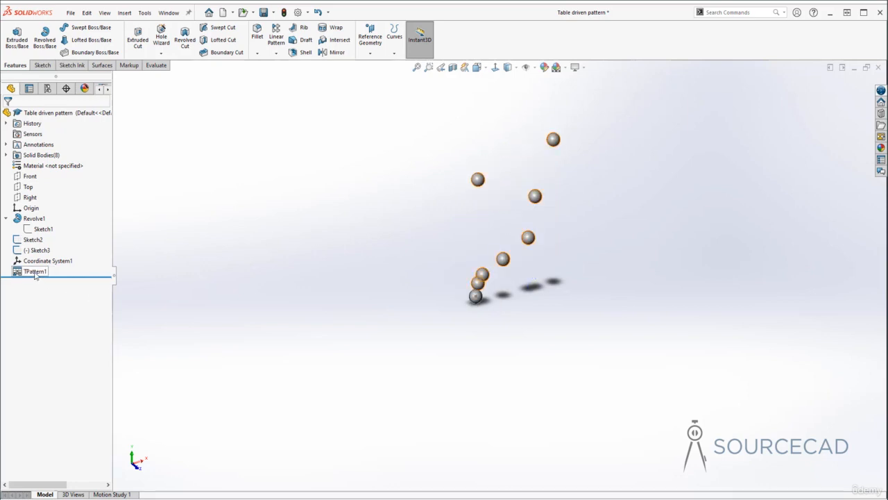
pyautogui.click(36, 273)
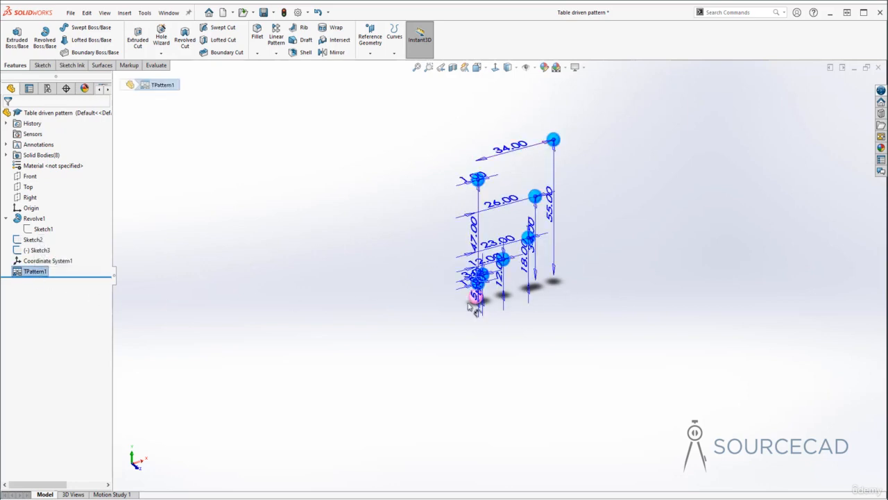
pyautogui.scroll(-5, 533, 300)
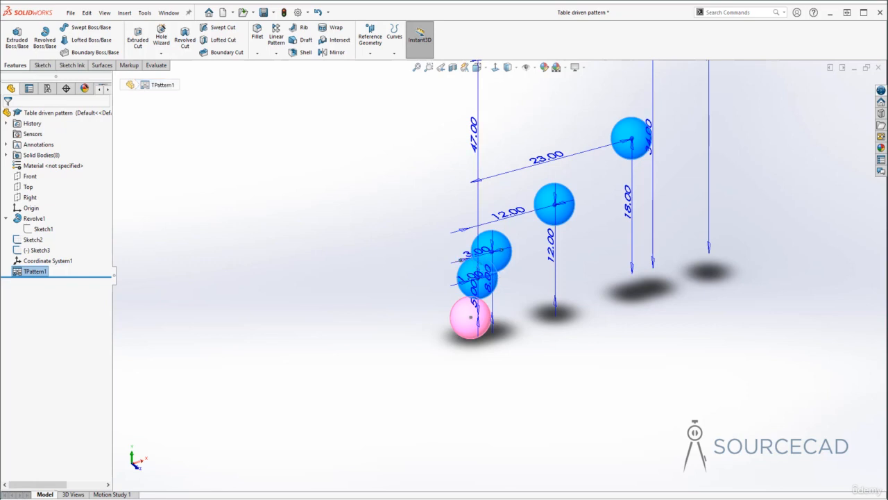
pyautogui.doubleClick(468, 257)
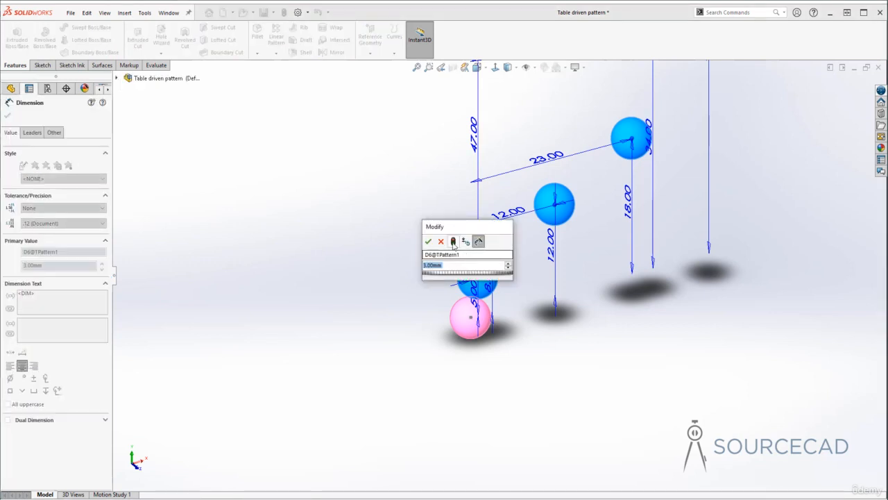
pyautogui.moveTo(436, 227); pyautogui.dragTo(310, 218)
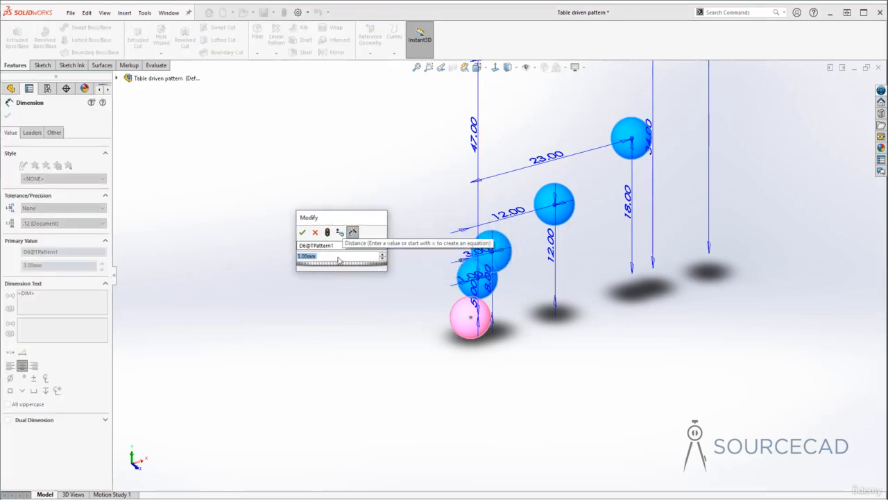
pyautogui.write('6')
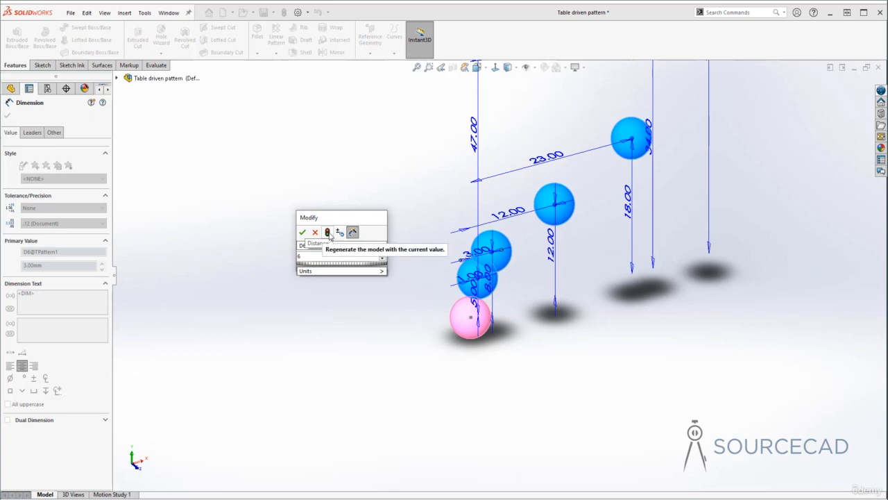
pyautogui.click(328, 234)
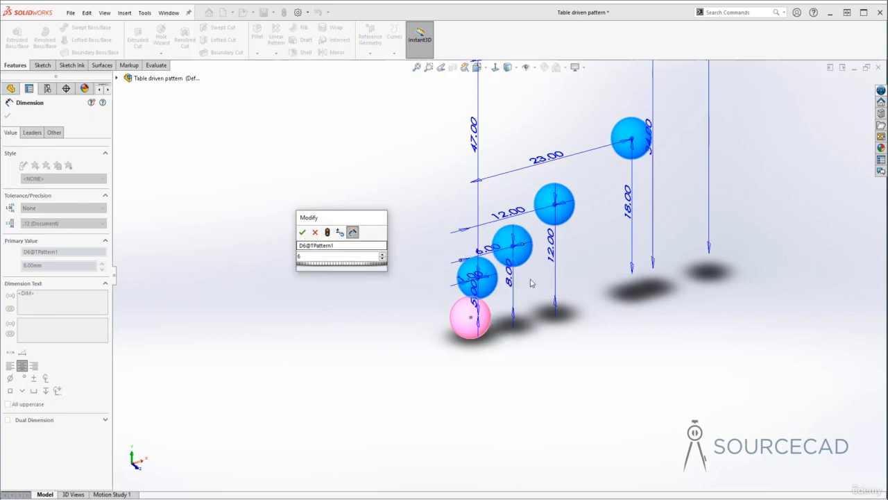
pyautogui.moveTo(503, 288); pyautogui.dragTo(471, 261, button='middle')
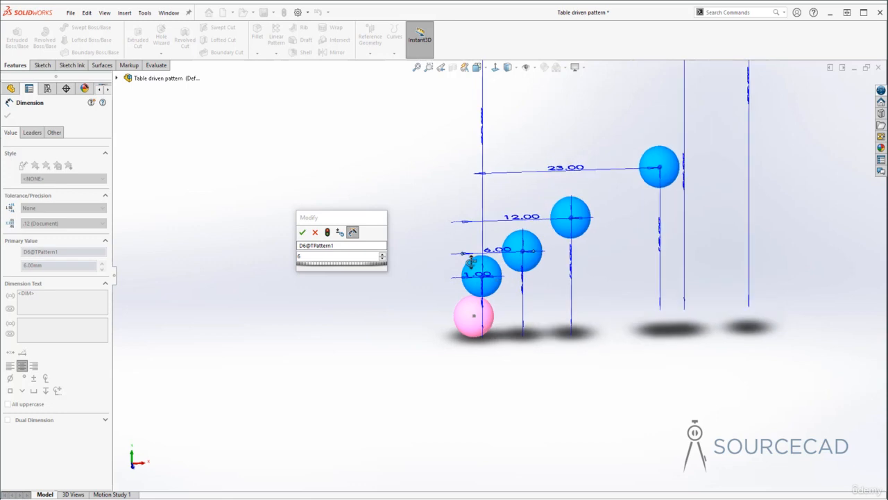
pyautogui.click(302, 231)
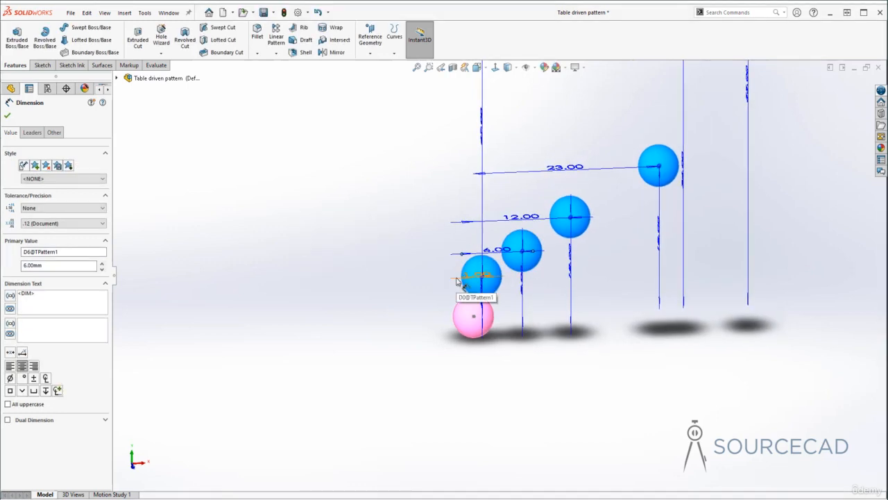
pyautogui.click(7, 115)
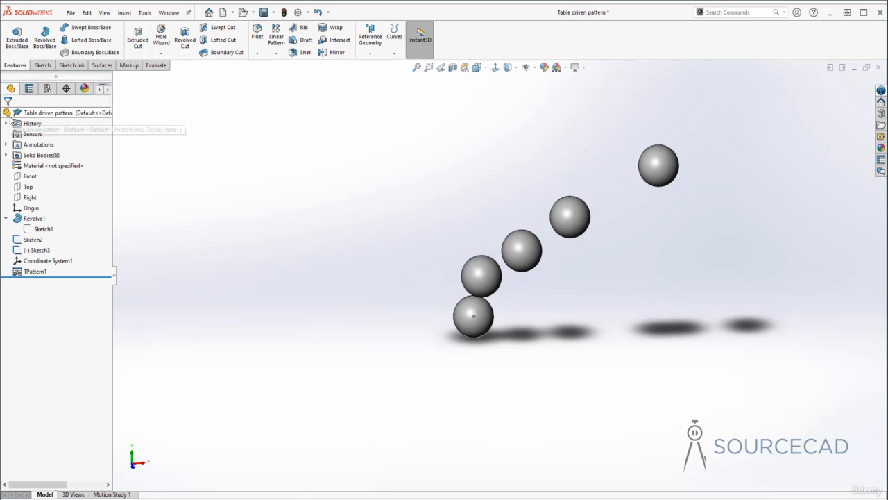
# - Set the vertical distance of the first patterned sphere above the original sphere to 6 mm
pyautogui.click(24, 272)
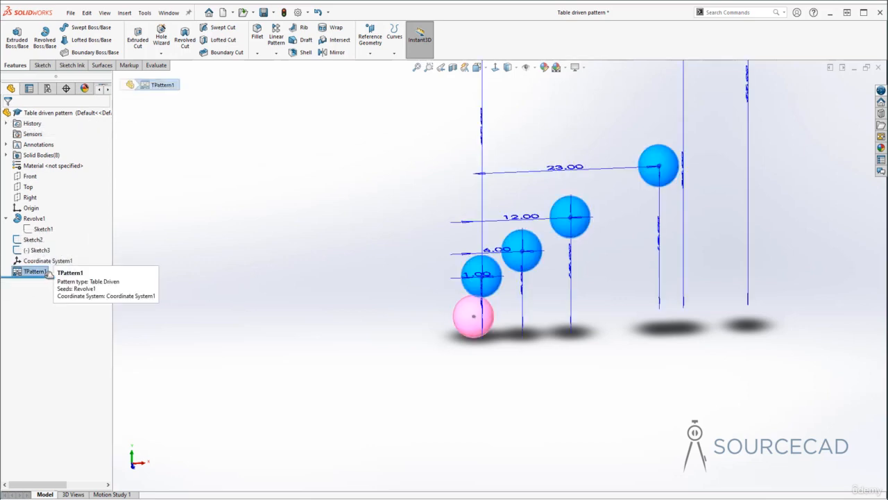
pyautogui.click(519, 337)
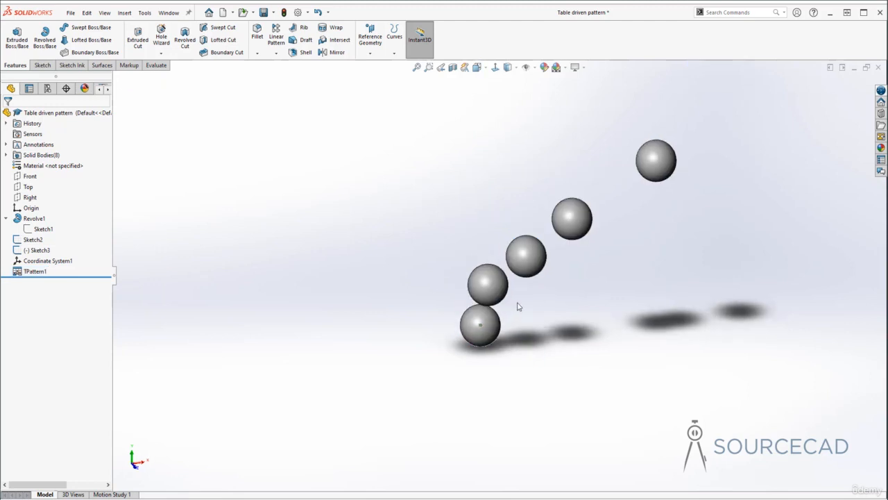
pyautogui.click(483, 269)
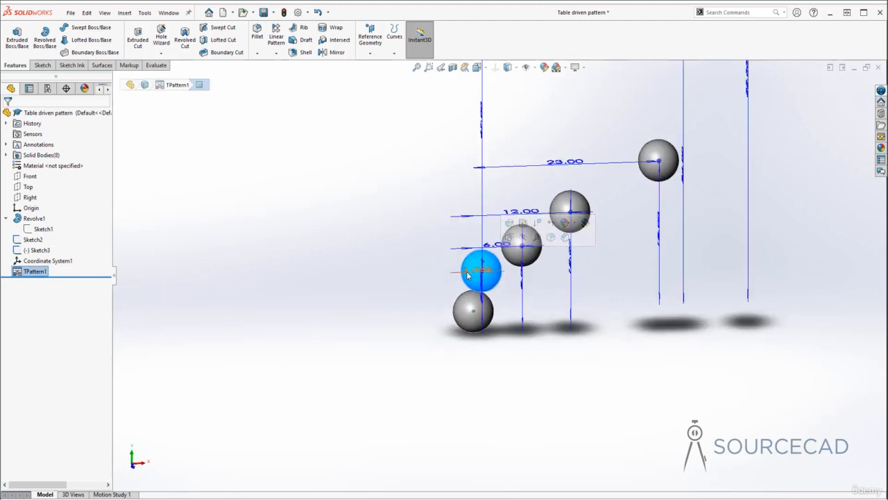
pyautogui.moveTo(468, 275); pyautogui.dragTo(524, 322, button='middle')
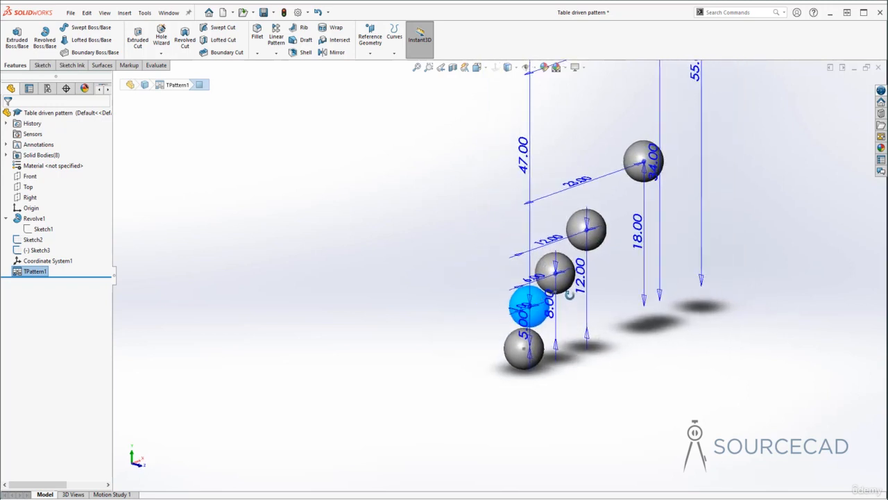
pyautogui.doubleClick(524, 323)
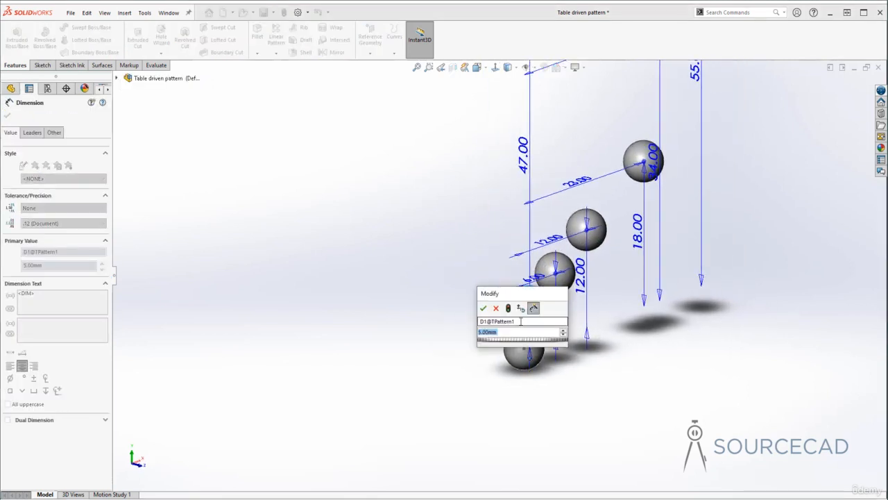
pyautogui.write('6')
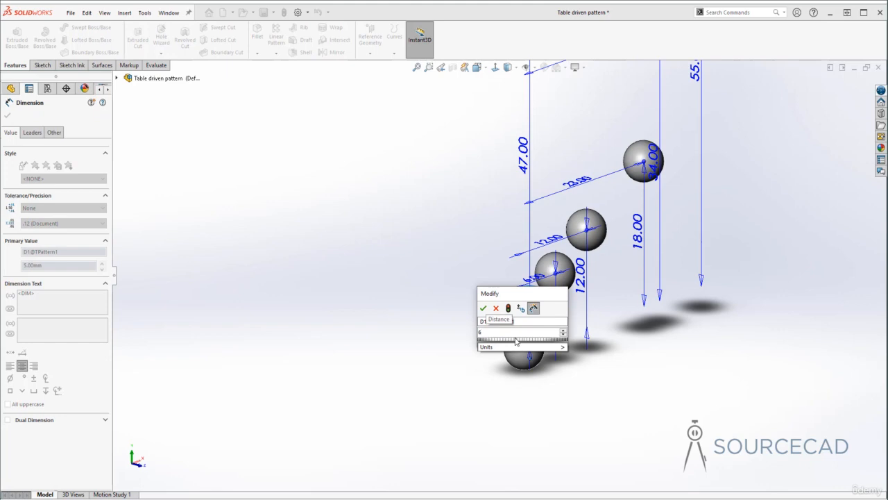
pyautogui.click(483, 307)
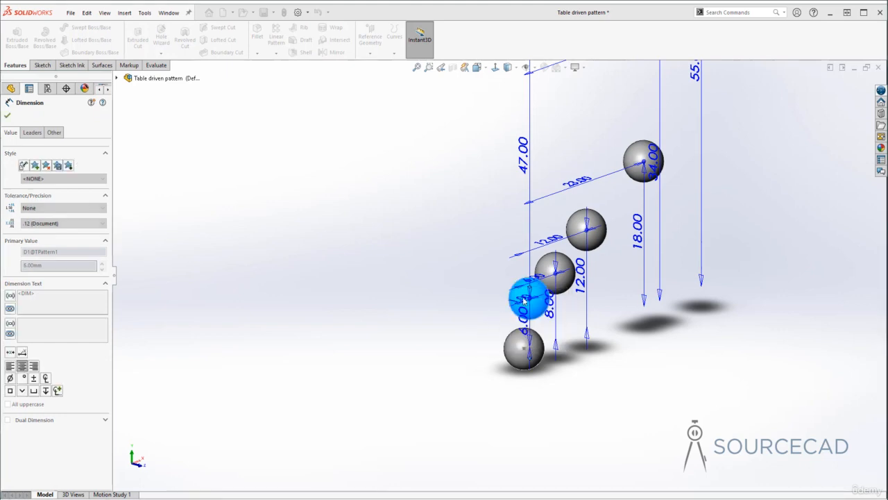
pyautogui.moveTo(513, 312); pyautogui.dragTo(580, 308, button='middle')
pyautogui.click(671, 317)
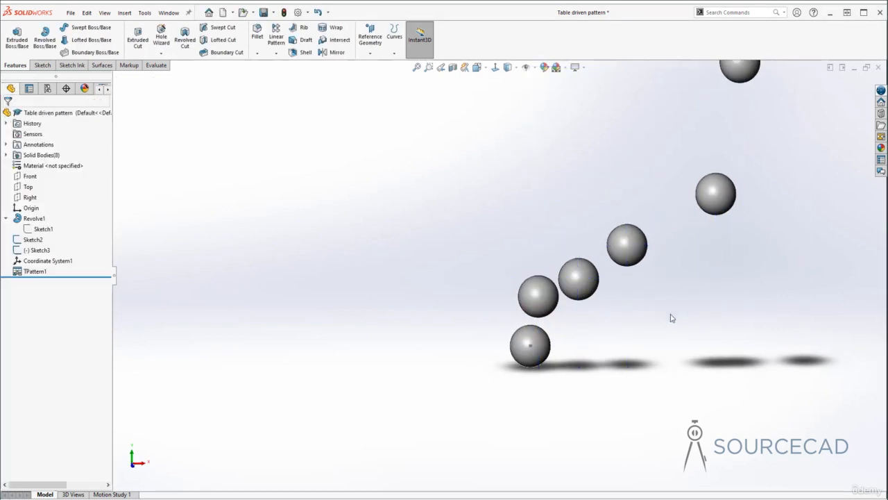
pyautogui.moveTo(671, 318); pyautogui.dragTo(521, 235, button='middle')
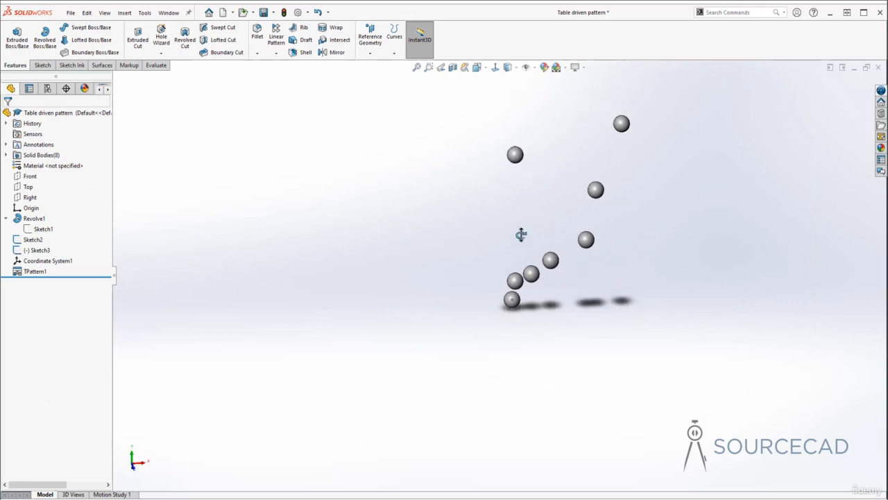